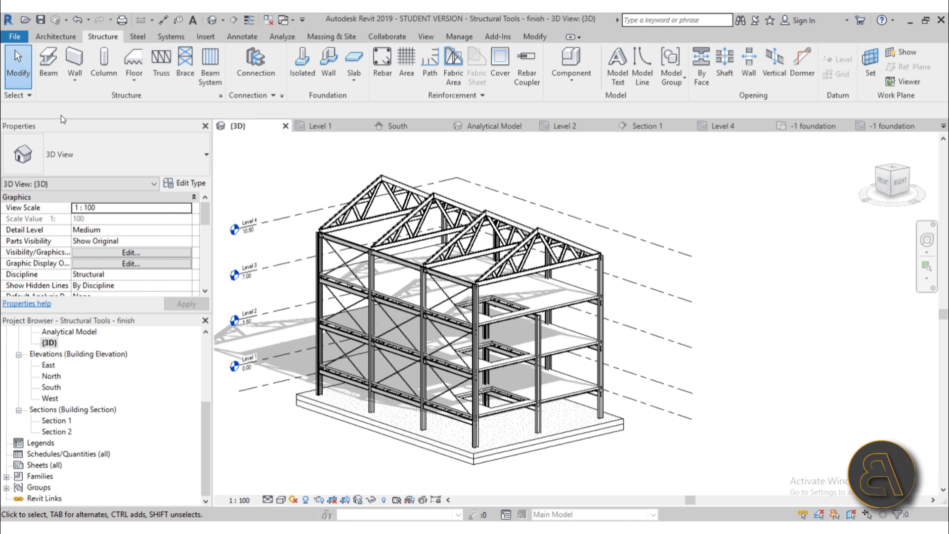
Examine the framing on the building's braced side, including the Level 2 metal-deck floor, in the 3D view
{"action": "middle_click_drag", "start_coordinate": [640, 324], "coordinate": [612, 306], "text": "shift"}
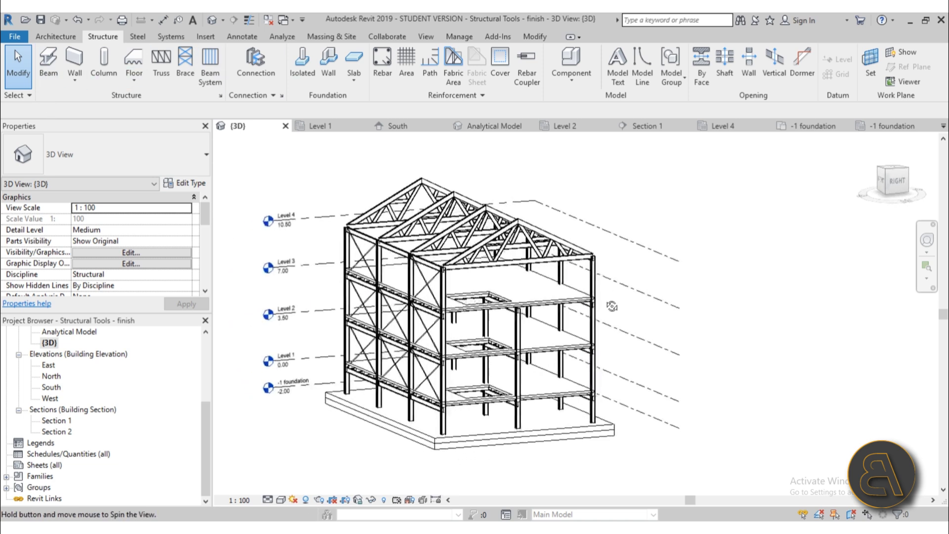
{"action": "scroll", "coordinate": [334, 207], "scroll_direction": "up", "scroll_amount": 10}
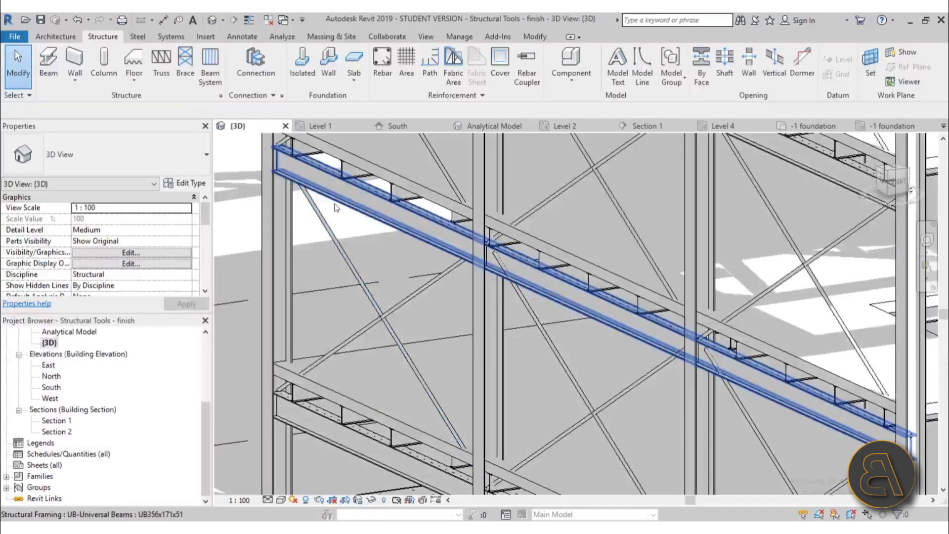
{"action": "left_click", "coordinate": [335, 204]}
{"action": "left_click", "coordinate": [365, 239]}
{"action": "scroll", "coordinate": [366, 255], "scroll_direction": "down", "scroll_amount": 2}
{"action": "middle_click_drag", "start_coordinate": [366, 256], "coordinate": [385, 224], "text": "shift"}
{"action": "scroll", "coordinate": [384, 230], "scroll_direction": "up", "scroll_amount": 5}
{"action": "left_click", "coordinate": [384, 230]}
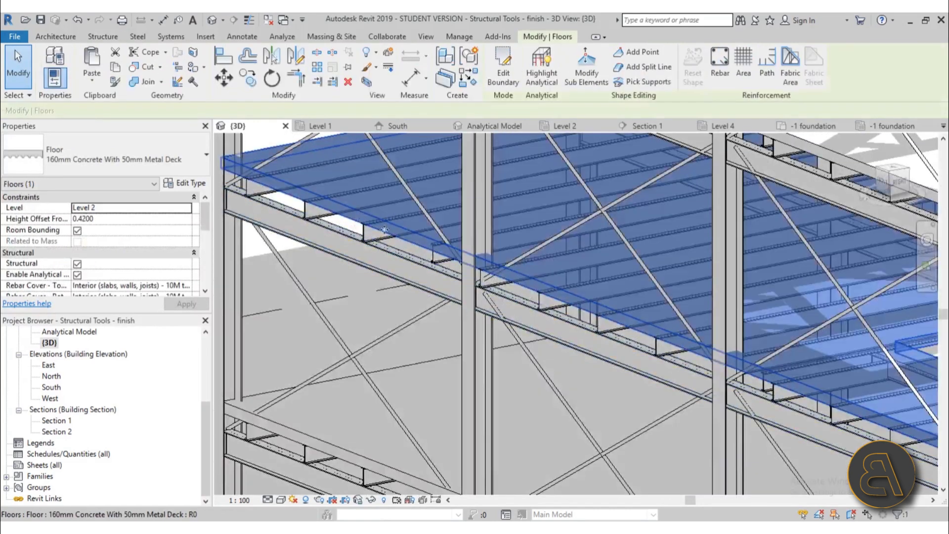
{"action": "scroll", "coordinate": [384, 230], "scroll_direction": "down", "scroll_amount": 5}
{"action": "key", "text": "Escape"}
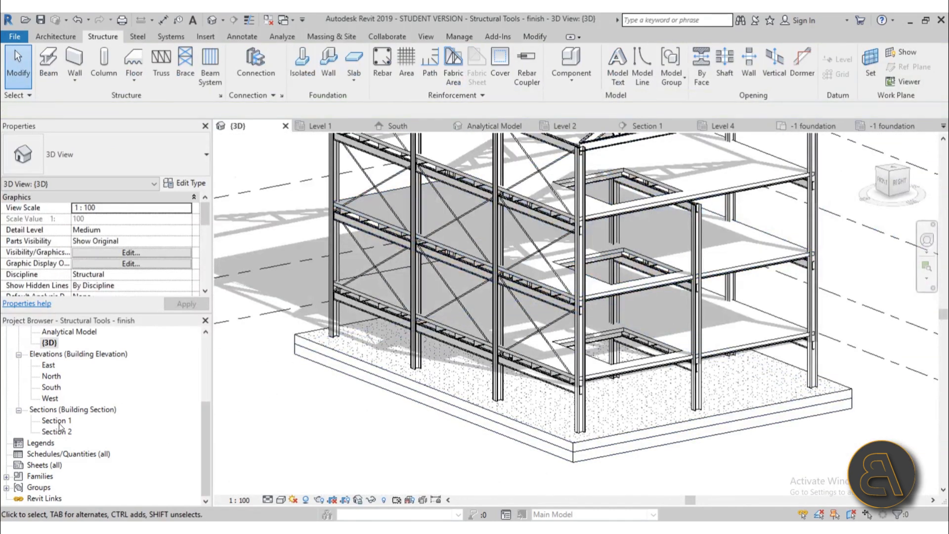
Open Section 1 and examine the profile of the Level 1 metal-deck concrete floor
{"action": "double_click", "coordinate": [59, 422]}
{"action": "scroll", "coordinate": [456, 187], "scroll_direction": "up", "scroll_amount": 8}
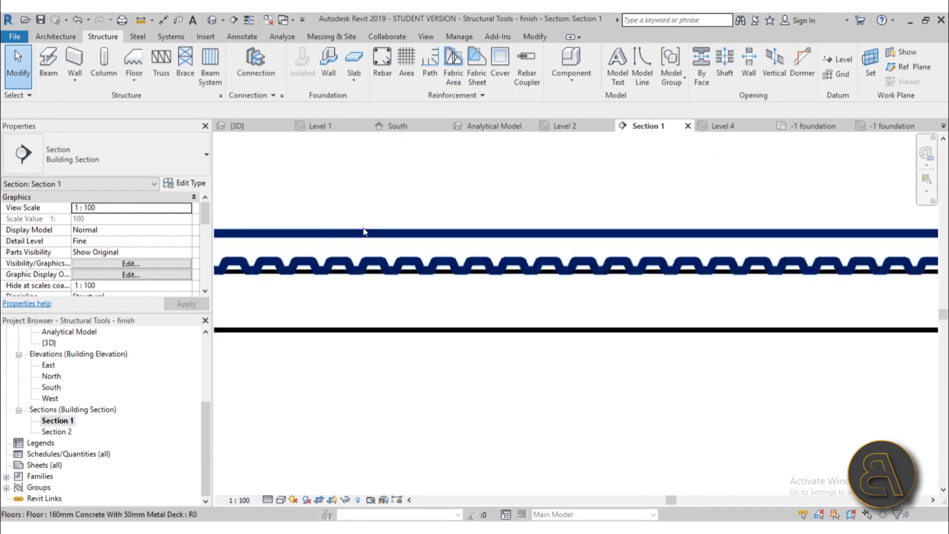
{"action": "left_click", "coordinate": [332, 280]}
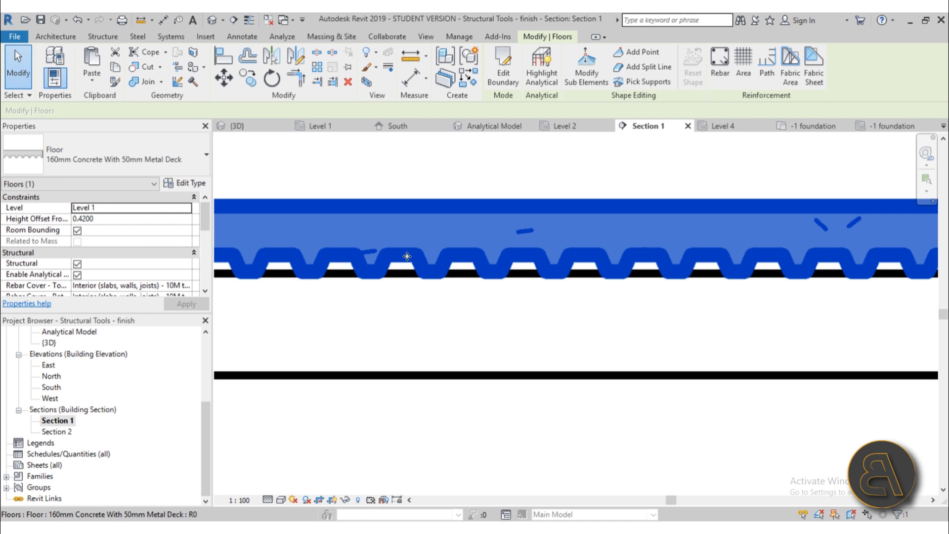
{"action": "scroll", "coordinate": [407, 256], "scroll_direction": "down", "scroll_amount": 3}
{"action": "left_click", "coordinate": [420, 317]}
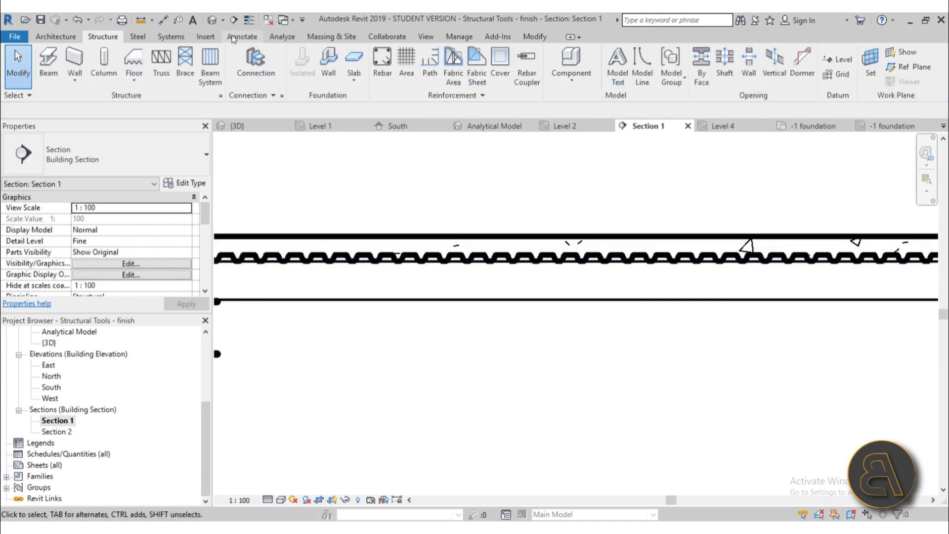
Turn on Thin Lines and examine how the deck floor sits on the beams in Section 1
{"action": "left_click", "coordinate": [245, 22]}
{"action": "scroll", "coordinate": [423, 213], "scroll_direction": "up", "scroll_amount": 3}
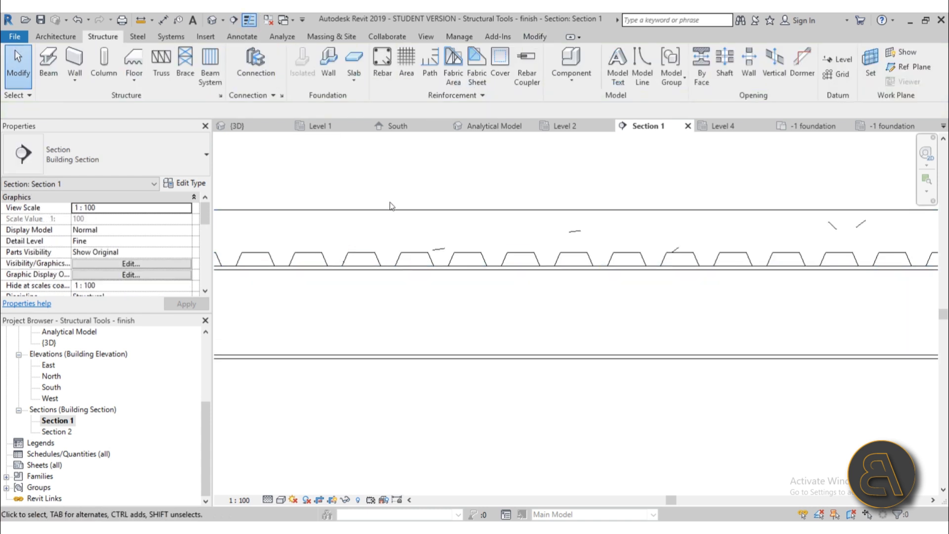
{"action": "scroll", "coordinate": [423, 214], "scroll_direction": "down", "scroll_amount": 5}
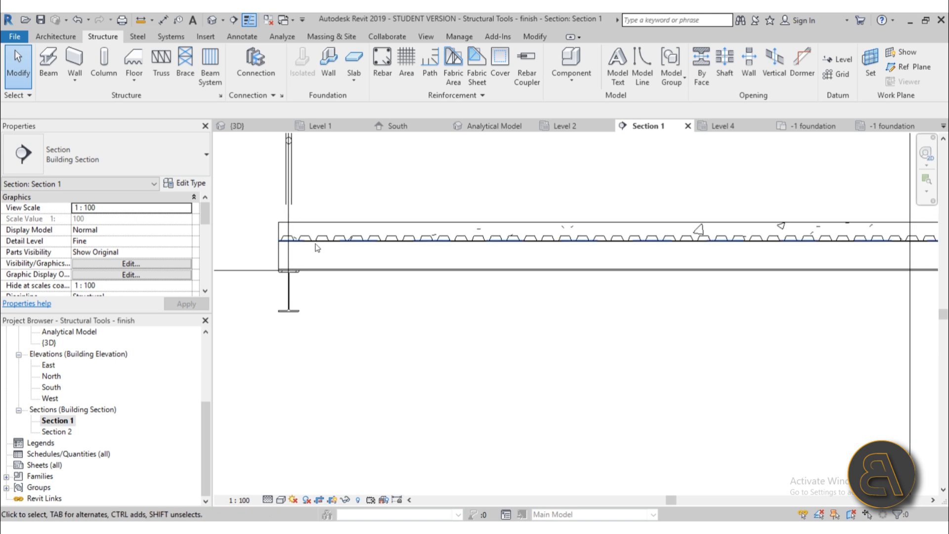
{"action": "scroll", "coordinate": [423, 319], "scroll_direction": "down", "scroll_amount": 2}
Return to the 3D view and inspect the UC305x305x97 column where the floor beam meets it
{"action": "left_click", "coordinate": [219, 22]}
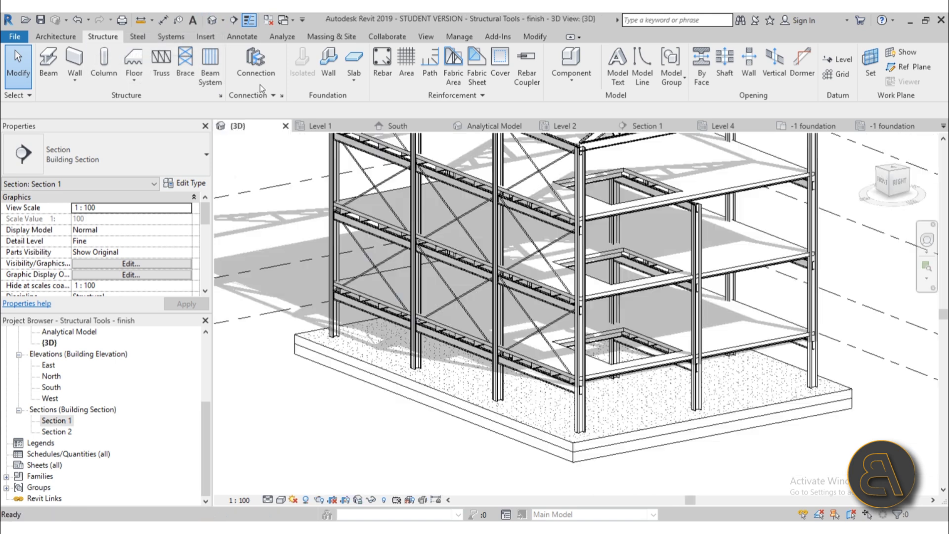
{"action": "scroll", "coordinate": [419, 242], "scroll_direction": "up", "scroll_amount": 5}
{"action": "scroll", "coordinate": [423, 248], "scroll_direction": "up", "scroll_amount": 5}
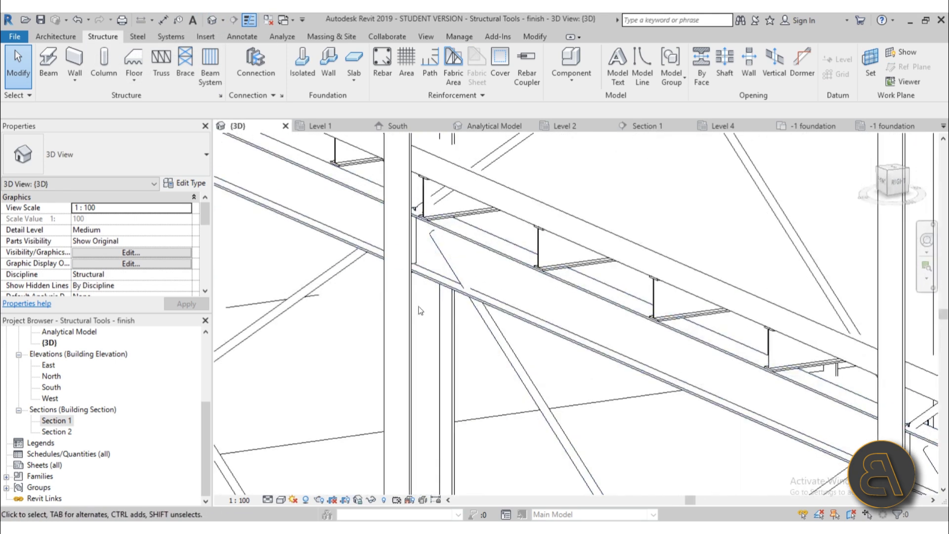
{"action": "mouse_move", "coordinate": [430, 313]}
{"action": "middle_mouse_down", "text": "shift"}
{"action": "mouse_move", "coordinate": [420, 280]}
{"action": "mouse_move", "coordinate": [331, 256]}
{"action": "middle_mouse_up", "text": "shift"}
{"action": "scroll", "coordinate": [423, 275], "scroll_direction": "up", "scroll_amount": 4}
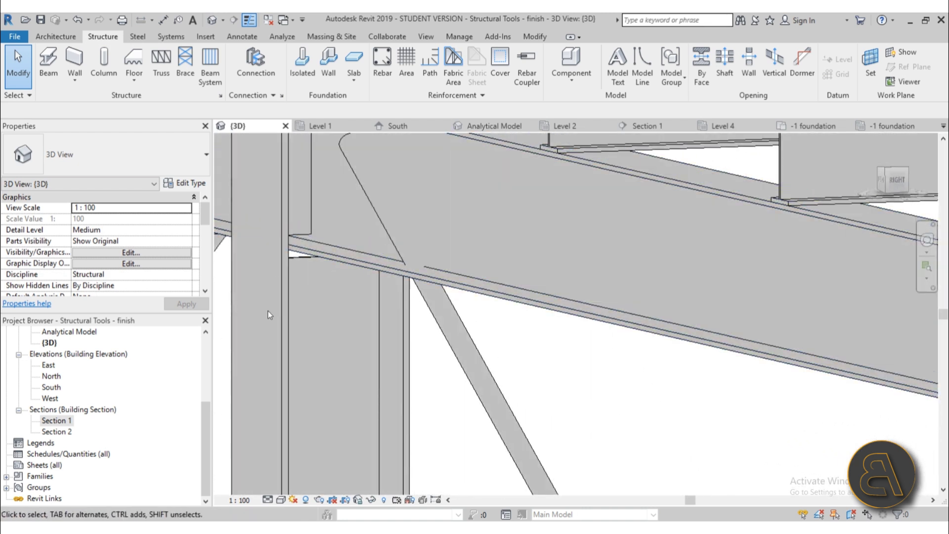
{"action": "scroll", "coordinate": [270, 315], "scroll_direction": "down", "scroll_amount": 3}
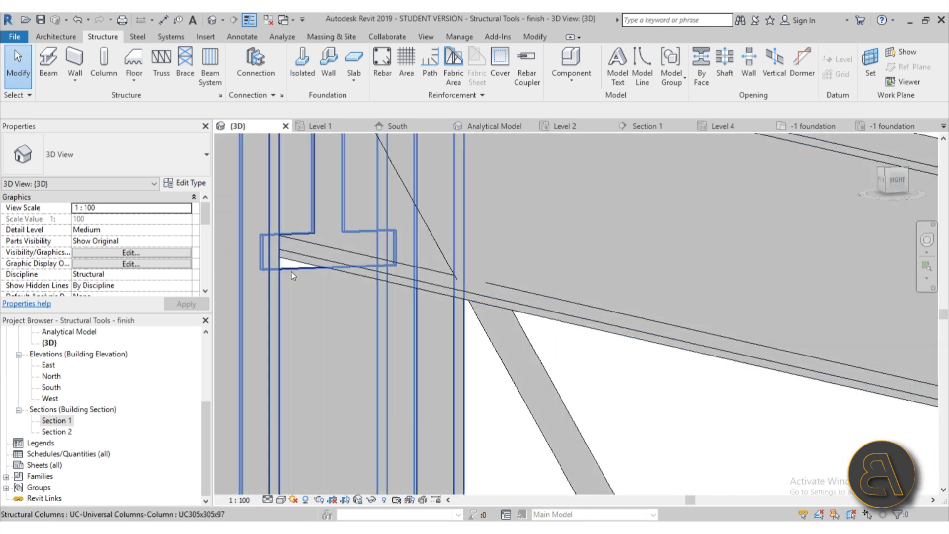
{"action": "left_click", "coordinate": [300, 292]}
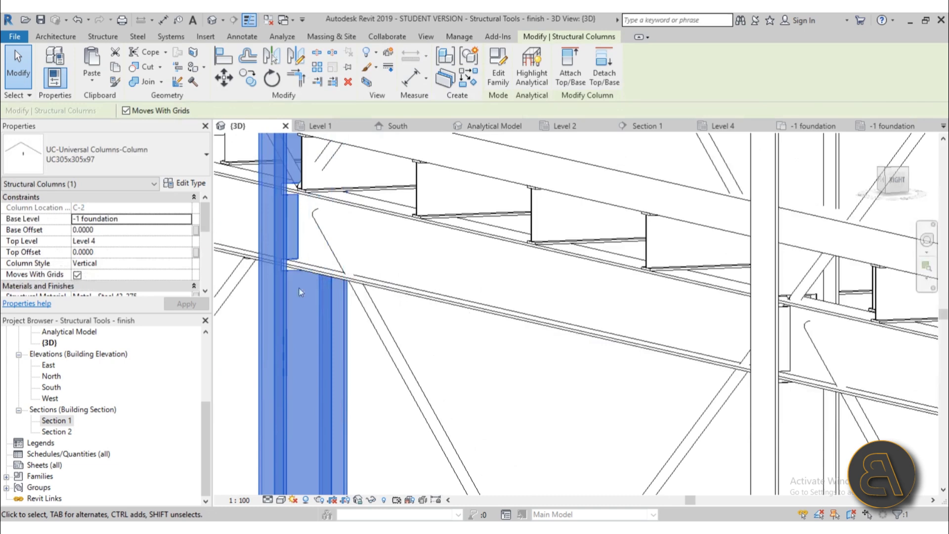
{"action": "middle_click_drag", "start_coordinate": [300, 292], "coordinate": [430, 375], "text": "shift"}
{"action": "scroll", "coordinate": [324, 341], "scroll_direction": "down", "scroll_amount": 3}
{"action": "left_click", "coordinate": [277, 380]}
Inspect the shaft opening that cuts through the floors near the building's corner
{"action": "scroll", "coordinate": [423, 355], "scroll_direction": "down", "scroll_amount": 3}
{"action": "middle_click_drag", "start_coordinate": [722, 387], "coordinate": [326, 322]}
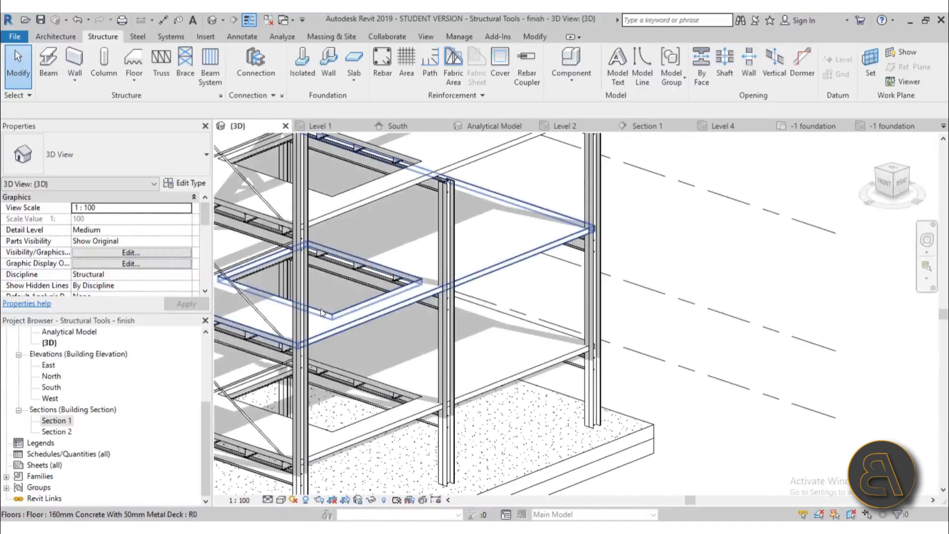
{"action": "left_click", "coordinate": [323, 311]}
{"action": "scroll", "coordinate": [319, 265], "scroll_direction": "down", "scroll_amount": 2}
{"action": "middle_click_drag", "start_coordinate": [318, 265], "coordinate": [394, 290]}
{"action": "scroll", "coordinate": [394, 290], "scroll_direction": "up", "scroll_amount": 1}
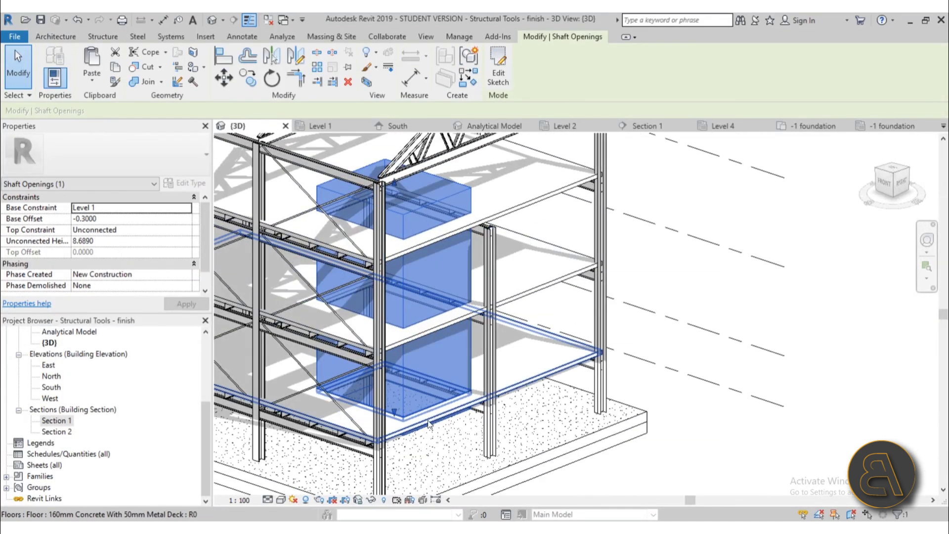
{"action": "left_click", "coordinate": [639, 339]}
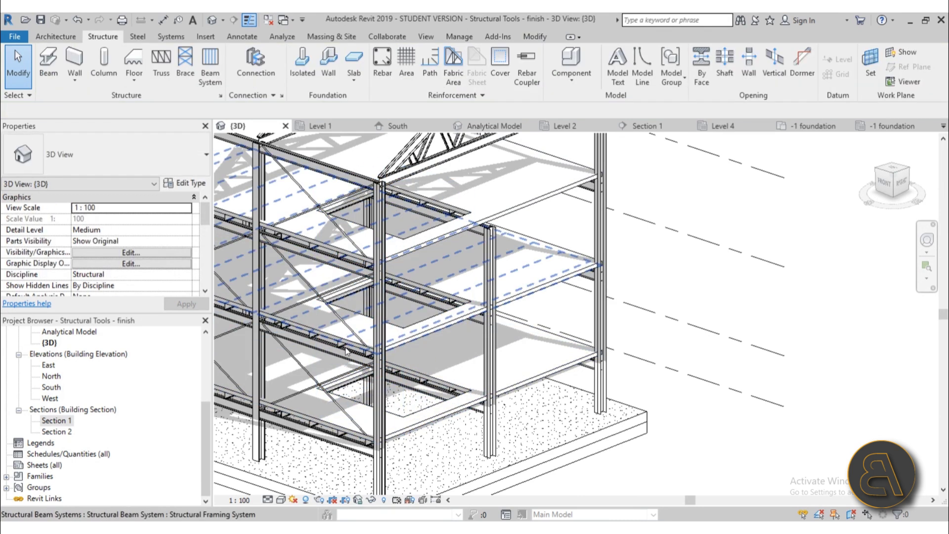
Examine the beams framing the shaft opening from below, including the UB254x102x28 purlin at Level 3
{"action": "middle_click_drag", "start_coordinate": [350, 350], "coordinate": [467, 381], "text": "shift"}
{"action": "scroll", "coordinate": [467, 382], "scroll_direction": "up", "scroll_amount": 8}
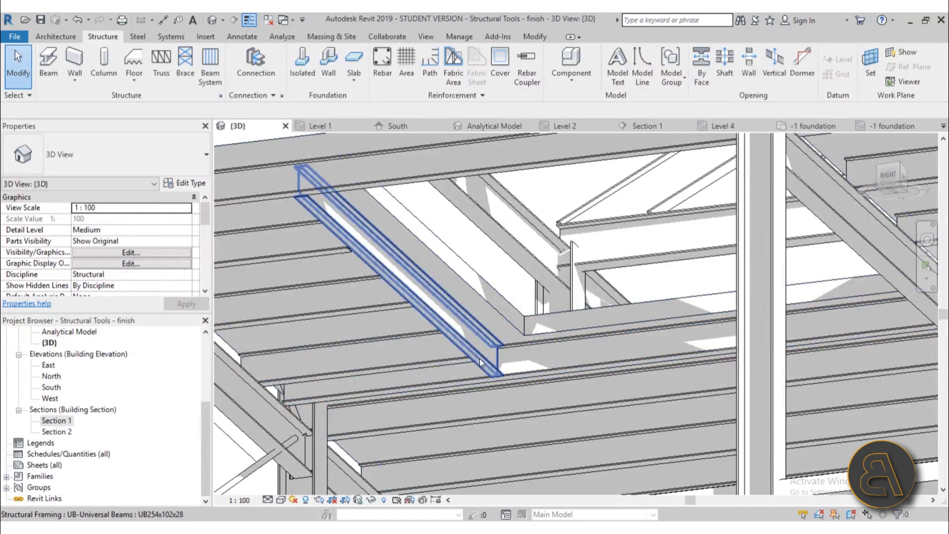
{"action": "left_click", "coordinate": [486, 325]}
{"action": "scroll", "coordinate": [411, 295], "scroll_direction": "down", "scroll_amount": 4}
{"action": "middle_click_drag", "start_coordinate": [410, 296], "coordinate": [554, 292], "text": "shift"}
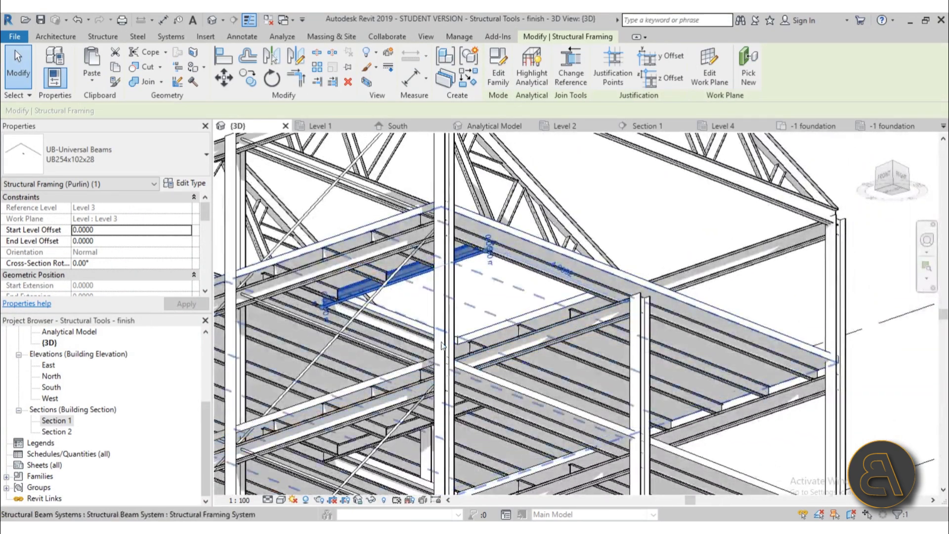
{"action": "scroll", "coordinate": [518, 266], "scroll_direction": "down", "scroll_amount": 5}
{"action": "middle_click_drag", "start_coordinate": [518, 267], "coordinate": [526, 319], "text": "shift"}
{"action": "middle_click_drag", "start_coordinate": [533, 353], "coordinate": [583, 369], "text": "shift"}
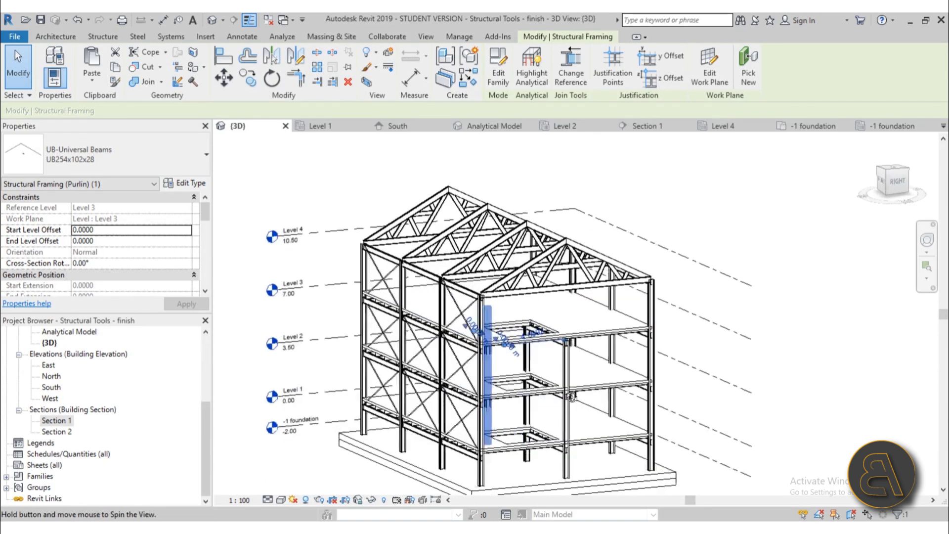
Inspect the rearmost M_Fink Truss on the roof and its bearing at the column top
{"action": "scroll", "coordinate": [407, 210], "scroll_direction": "up", "scroll_amount": 3}
{"action": "left_click", "coordinate": [373, 262]}
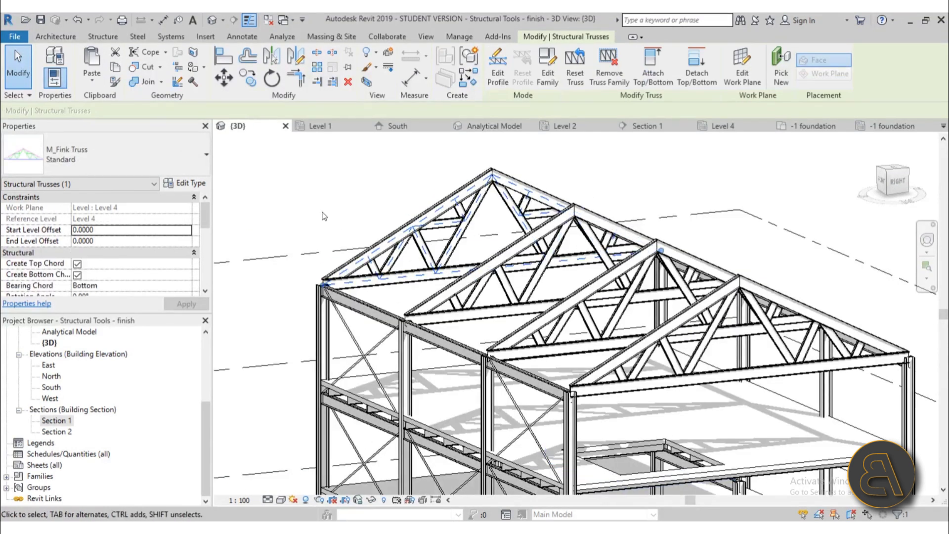
{"action": "key", "text": "Escape"}
{"action": "scroll", "coordinate": [316, 287], "scroll_direction": "up", "scroll_amount": 5}
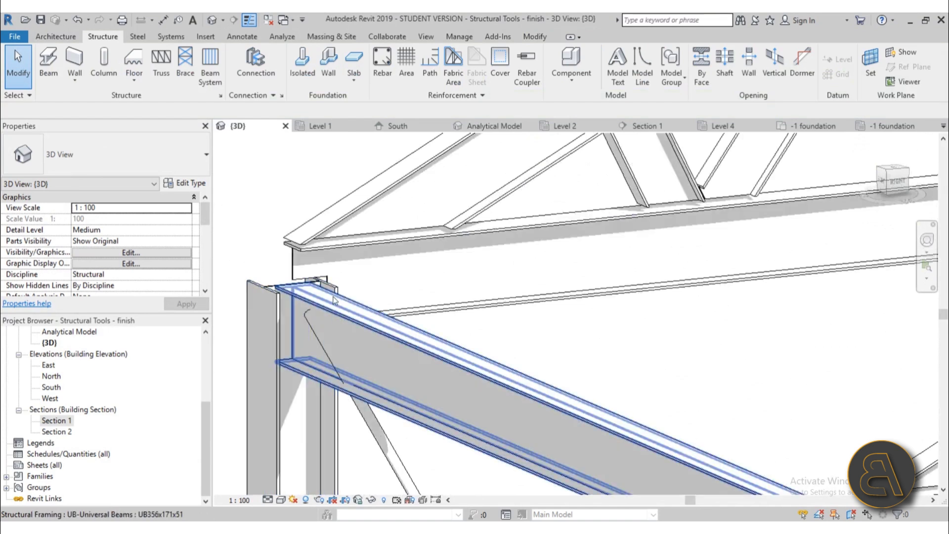
{"action": "scroll", "coordinate": [309, 296], "scroll_direction": "down", "scroll_amount": 5}
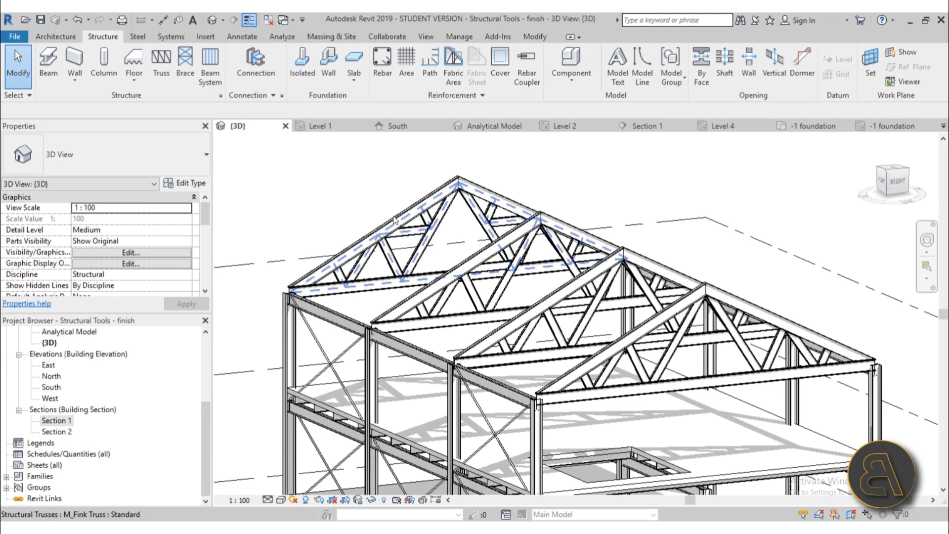
Examine the round-bar cross bracing between the columns and where it meets the beams
{"action": "scroll", "coordinate": [394, 220], "scroll_direction": "down", "scroll_amount": 3}
{"action": "middle_click_drag", "start_coordinate": [407, 230], "coordinate": [442, 241], "text": "shift"}
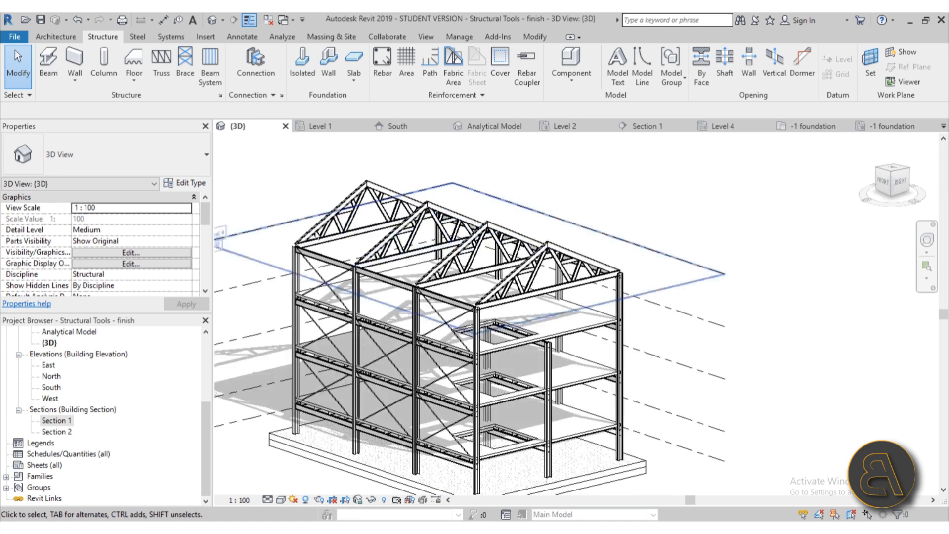
{"action": "middle_click_drag", "start_coordinate": [437, 411], "coordinate": [451, 368]}
{"action": "mouse_move", "coordinate": [433, 475]}
{"action": "middle_mouse_down", "text": "shift"}
{"action": "mouse_move", "coordinate": [499, 478]}
{"action": "mouse_move", "coordinate": [460, 477]}
{"action": "middle_mouse_up", "text": "shift"}
{"action": "scroll", "coordinate": [350, 357], "scroll_direction": "up", "scroll_amount": 5}
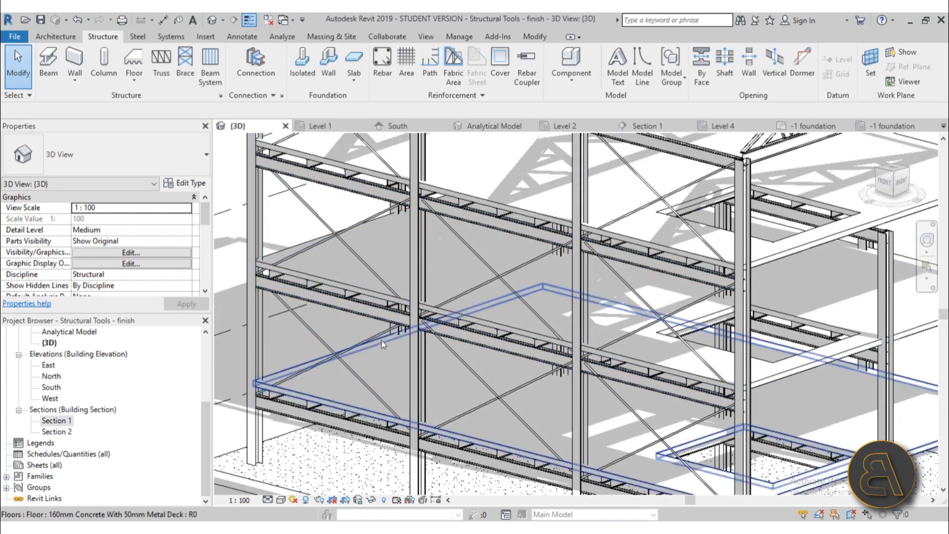
{"action": "scroll", "coordinate": [251, 377], "scroll_direction": "up", "scroll_amount": 3}
{"action": "middle_click_drag", "start_coordinate": [297, 420], "coordinate": [305, 437]}
{"action": "scroll", "coordinate": [304, 437], "scroll_direction": "down", "scroll_amount": 10}
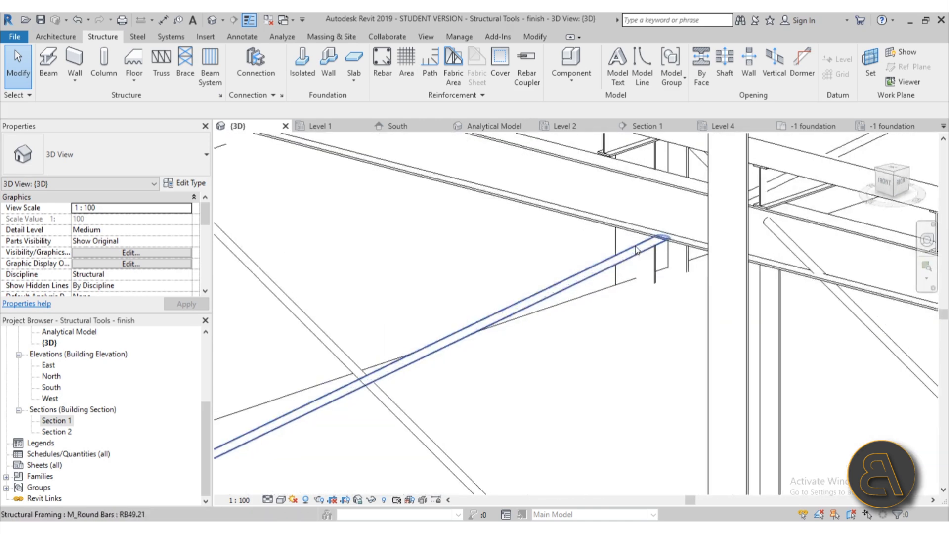
{"action": "middle_click_drag", "start_coordinate": [561, 306], "coordinate": [422, 340]}
Examine the underside of the foundation slab and the slab edge around its perimeter
{"action": "scroll", "coordinate": [422, 340], "scroll_direction": "down", "scroll_amount": 3}
{"action": "middle_click_drag", "start_coordinate": [479, 369], "coordinate": [374, 395], "text": "shift"}
{"action": "scroll", "coordinate": [375, 428], "scroll_direction": "up", "scroll_amount": 5}
{"action": "scroll", "coordinate": [374, 428], "scroll_direction": "down", "scroll_amount": 6}
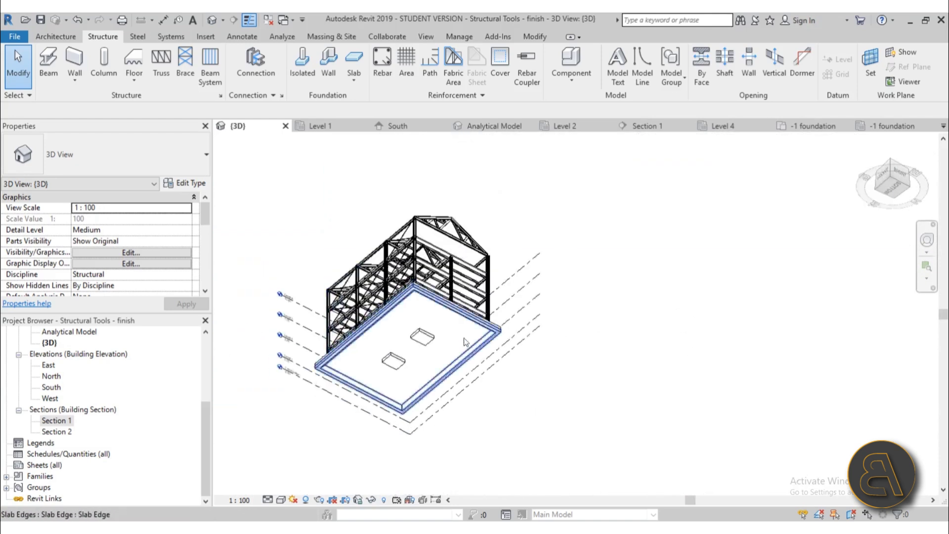
{"action": "middle_click_drag", "start_coordinate": [391, 435], "coordinate": [429, 438], "text": "shift"}
{"action": "scroll", "coordinate": [434, 345], "scroll_direction": "up", "scroll_amount": 4}
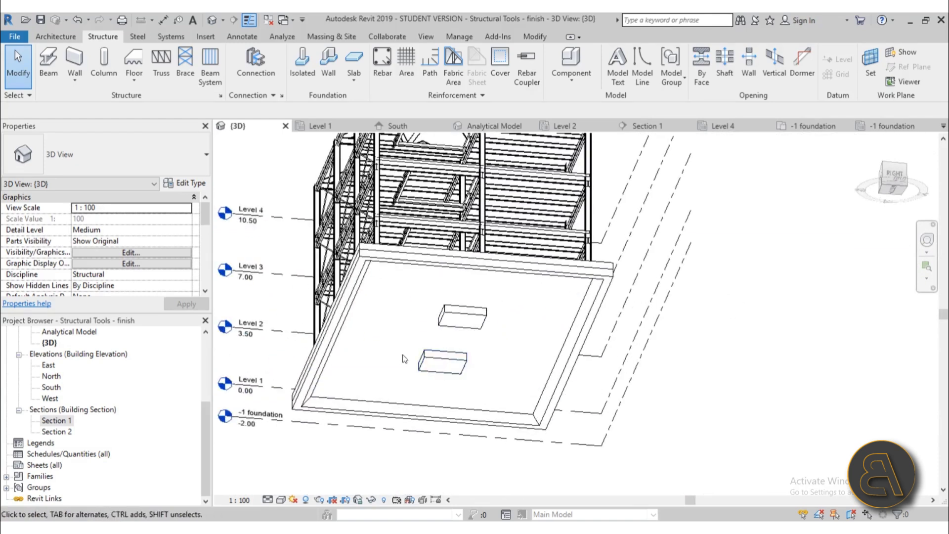
{"action": "middle_click_drag", "start_coordinate": [404, 355], "coordinate": [465, 354], "text": "shift"}
{"action": "scroll", "coordinate": [368, 265], "scroll_direction": "up", "scroll_amount": 4}
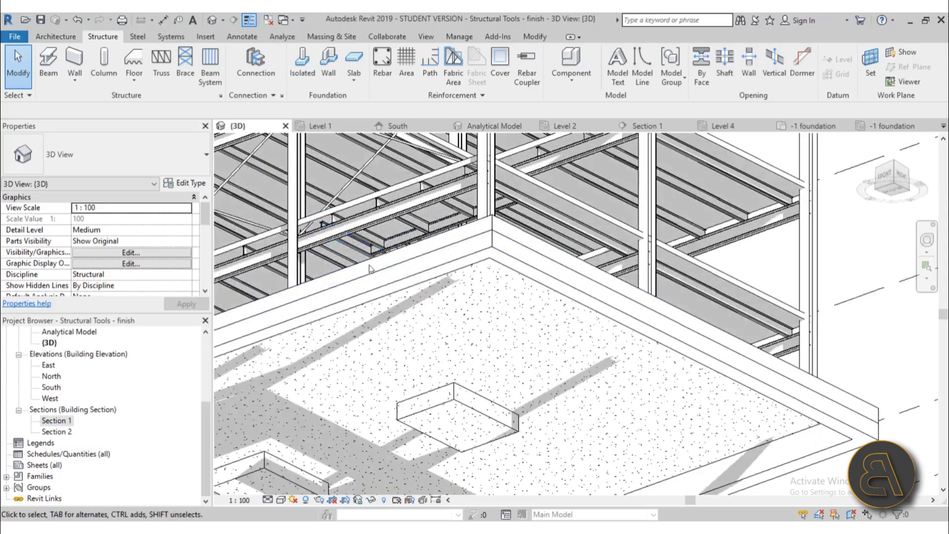
{"action": "left_click", "coordinate": [368, 267]}
{"action": "key", "text": "Escape"}
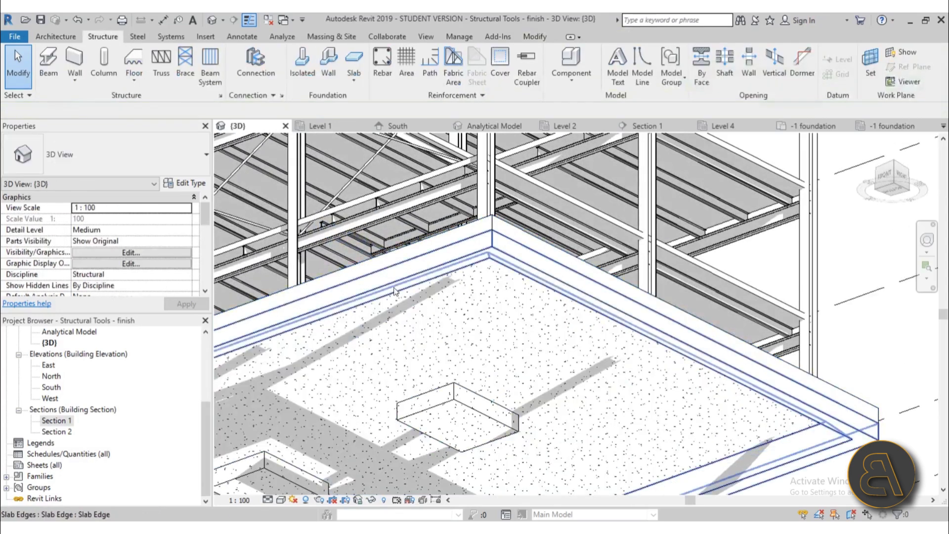
Examine the two rectangular blocks on the foundation slab's underside and the column bases above it
{"action": "scroll", "coordinate": [408, 298], "scroll_direction": "down", "scroll_amount": 4}
{"action": "middle_click_drag", "start_coordinate": [409, 300], "coordinate": [637, 344], "text": "shift"}
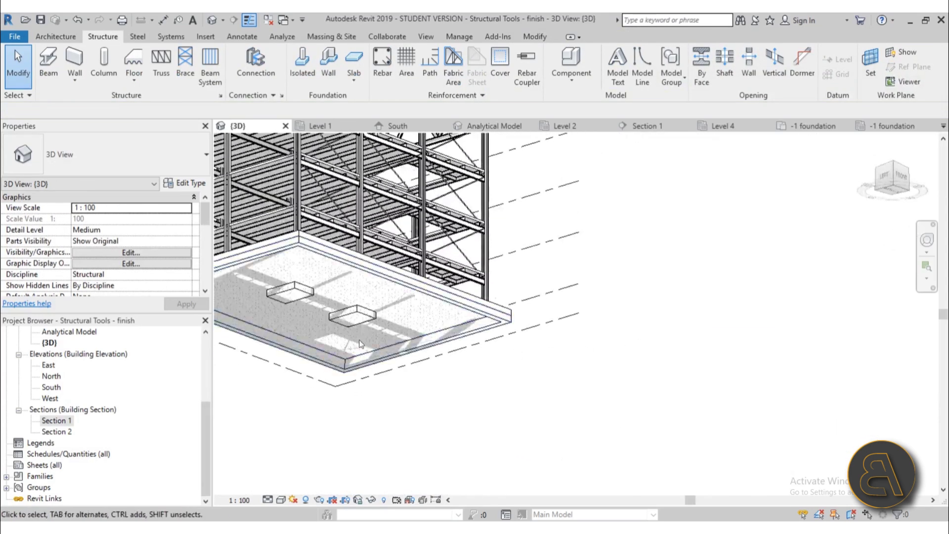
{"action": "scroll", "coordinate": [346, 334], "scroll_direction": "up", "scroll_amount": 4}
{"action": "mouse_move", "coordinate": [346, 334]}
{"action": "middle_mouse_down", "text": "shift"}
{"action": "mouse_move", "coordinate": [336, 342]}
{"action": "mouse_move", "coordinate": [422, 340]}
{"action": "middle_mouse_up", "text": "shift"}
{"action": "middle_click_drag", "start_coordinate": [422, 340], "coordinate": [536, 333]}
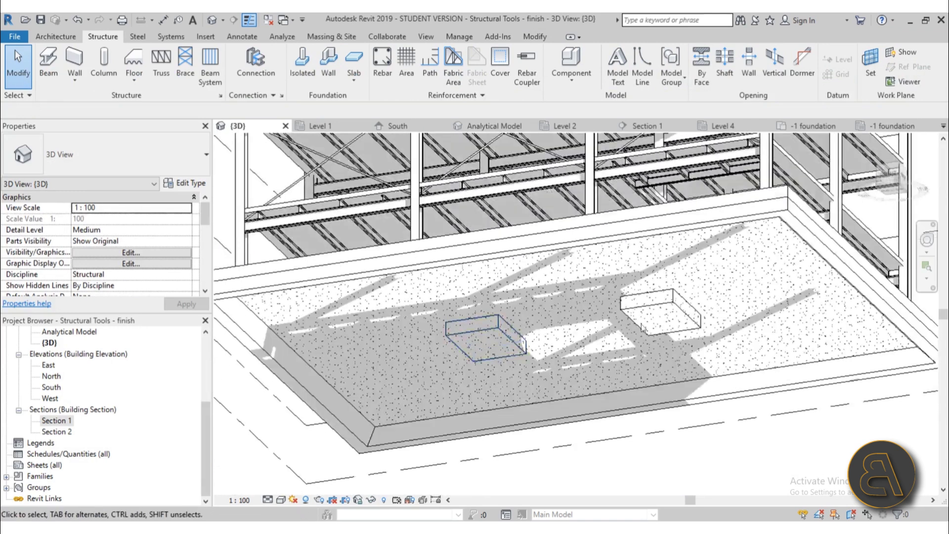
{"action": "middle_click_drag", "start_coordinate": [647, 314], "coordinate": [568, 208], "text": "shift"}
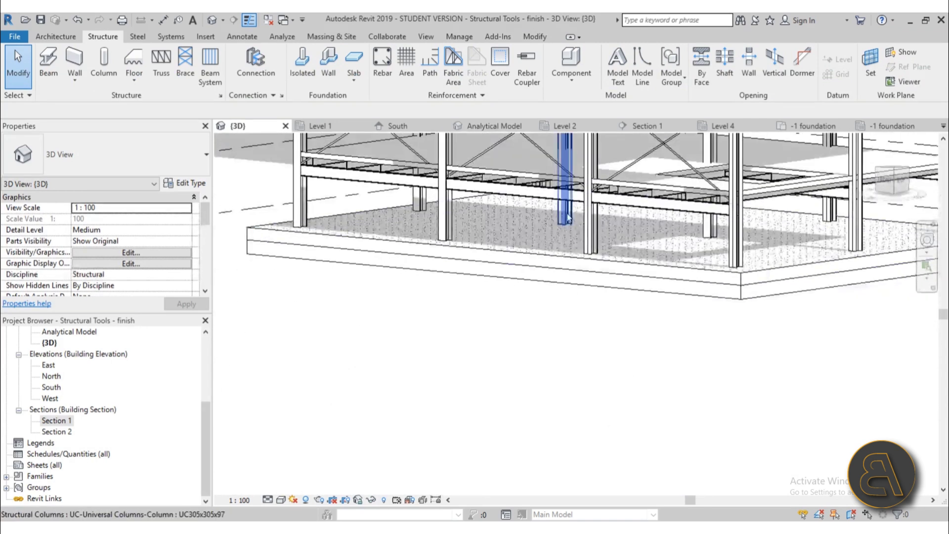
Open Section 2, turn off Thin Lines and examine the foundation slab's profile beneath the columns
{"action": "double_click", "coordinate": [56, 431]}
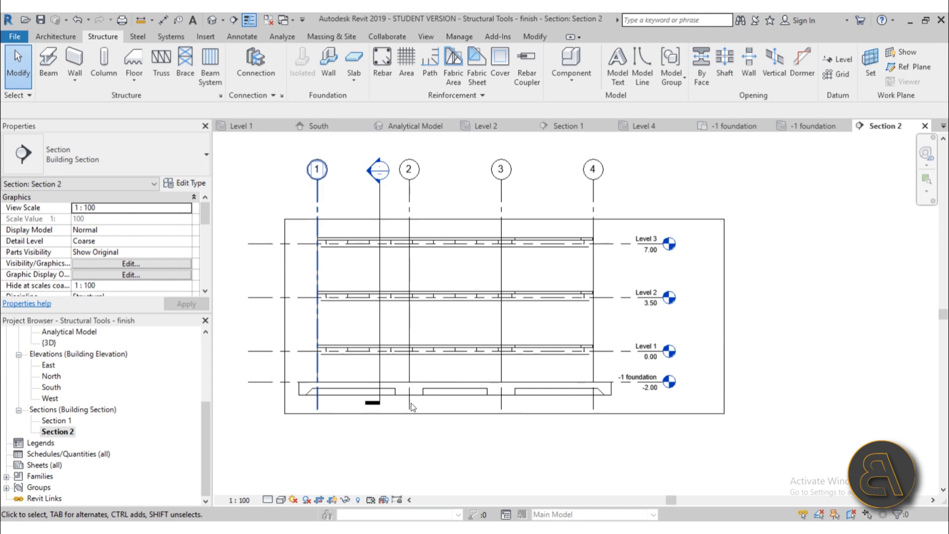
{"action": "scroll", "coordinate": [371, 409], "scroll_direction": "up", "scroll_amount": 2}
{"action": "left_click", "coordinate": [247, 24]}
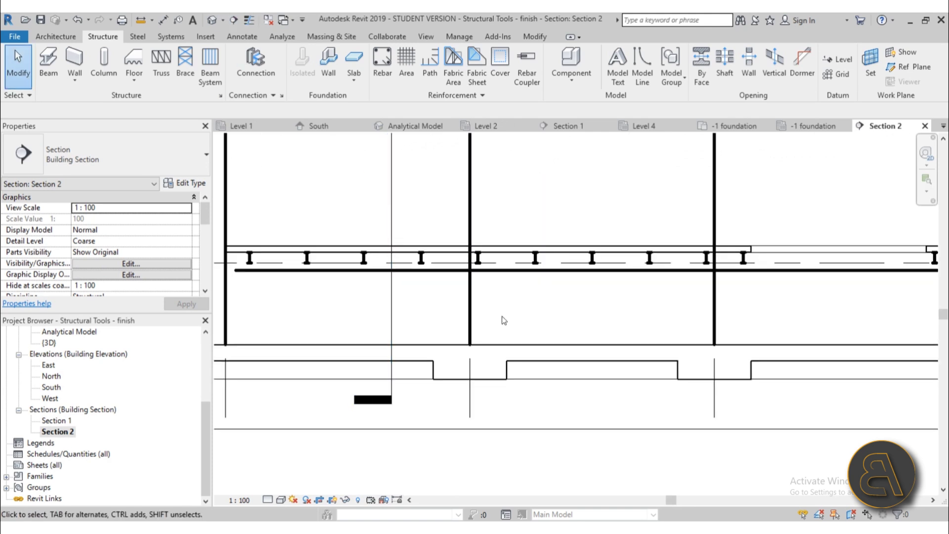
{"action": "scroll", "coordinate": [502, 317], "scroll_direction": "down", "scroll_amount": 2}
{"action": "scroll", "coordinate": [321, 330], "scroll_direction": "up", "scroll_amount": 3}
{"action": "scroll", "coordinate": [309, 331], "scroll_direction": "down", "scroll_amount": 4}
{"action": "middle_click_drag", "start_coordinate": [572, 338], "coordinate": [580, 426]}
Return to the 3D view and review the complete structural frame from the front-right corner
{"action": "left_click", "coordinate": [212, 21]}
{"action": "scroll", "coordinate": [574, 346], "scroll_direction": "down", "scroll_amount": 3}
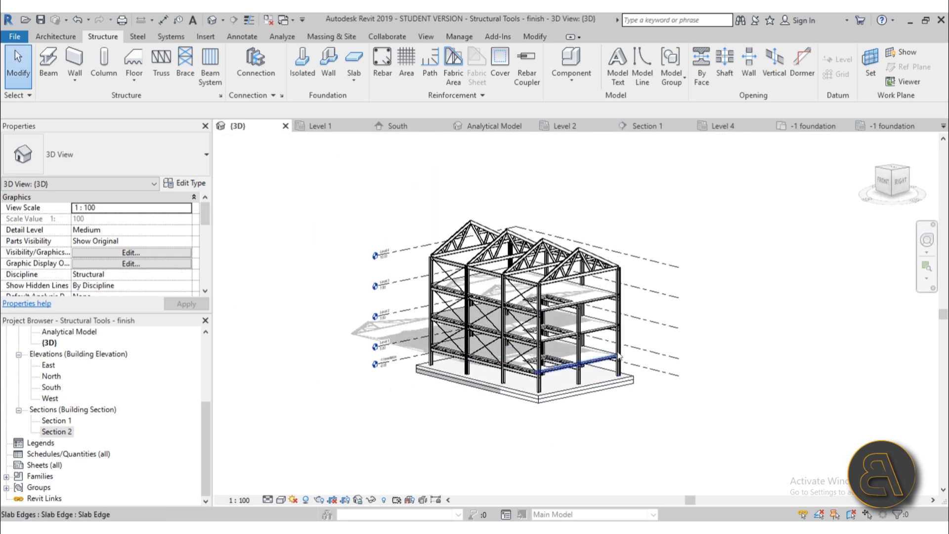
{"action": "scroll", "coordinate": [626, 360], "scroll_direction": "up", "scroll_amount": 3}
{"action": "middle_click_drag", "start_coordinate": [627, 363], "coordinate": [616, 383], "text": "shift"}
{"action": "scroll", "coordinate": [558, 376], "scroll_direction": "down", "scroll_amount": 3}
{"action": "middle_click_drag", "start_coordinate": [557, 373], "coordinate": [487, 305], "text": "shift"}
{"action": "scroll", "coordinate": [519, 386], "scroll_direction": "up", "scroll_amount": 2}
{"action": "scroll", "coordinate": [499, 337], "scroll_direction": "up", "scroll_amount": 3}
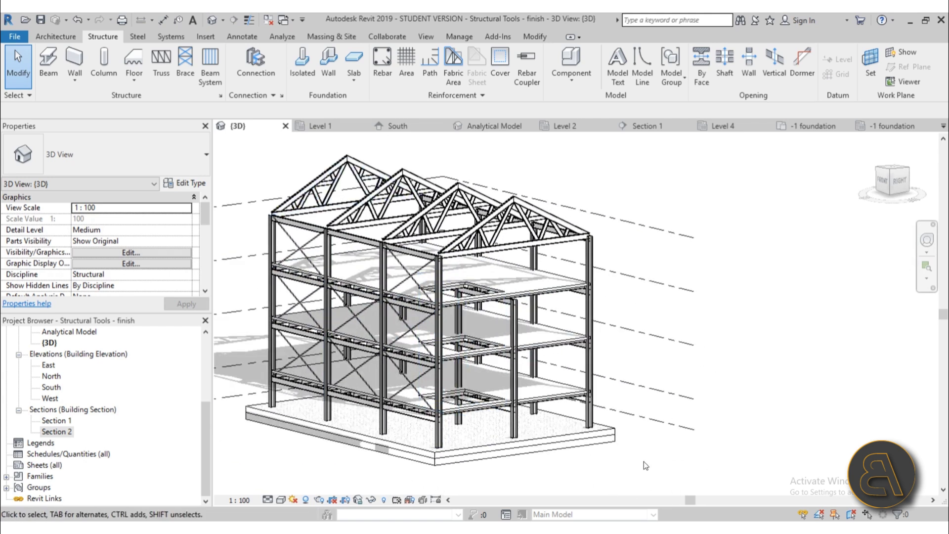
{"action": "middle_click_drag", "start_coordinate": [645, 466], "coordinate": [649, 464]}
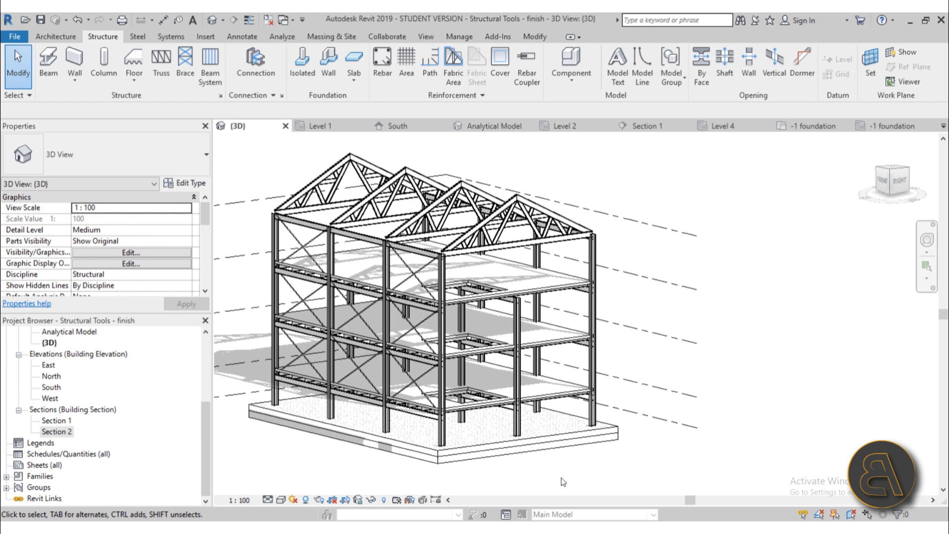